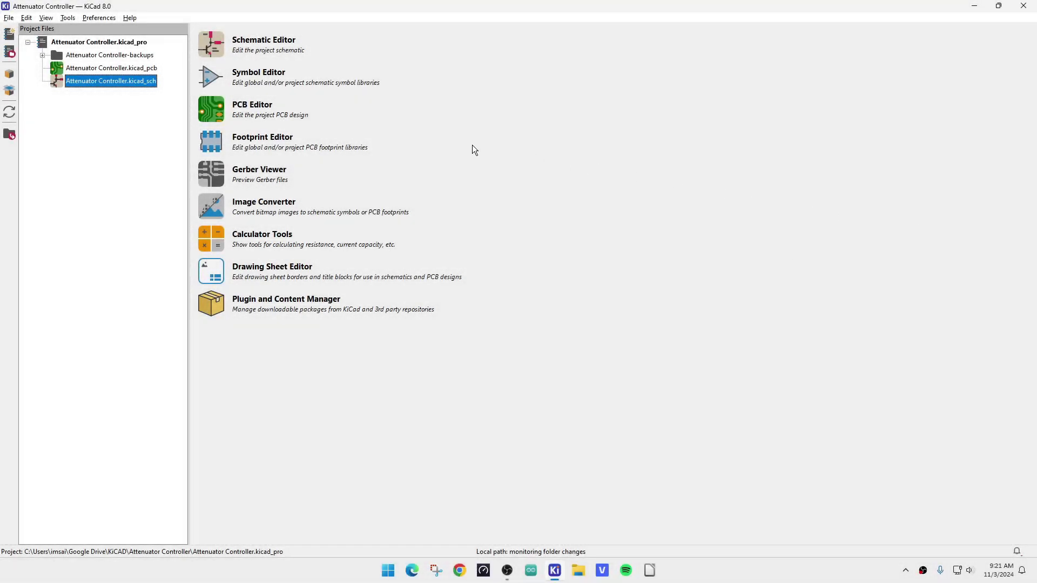
Launch the Schematic Editor on Attenuator Controller.kicad_sch from the project manager.
double_click(86, 80)
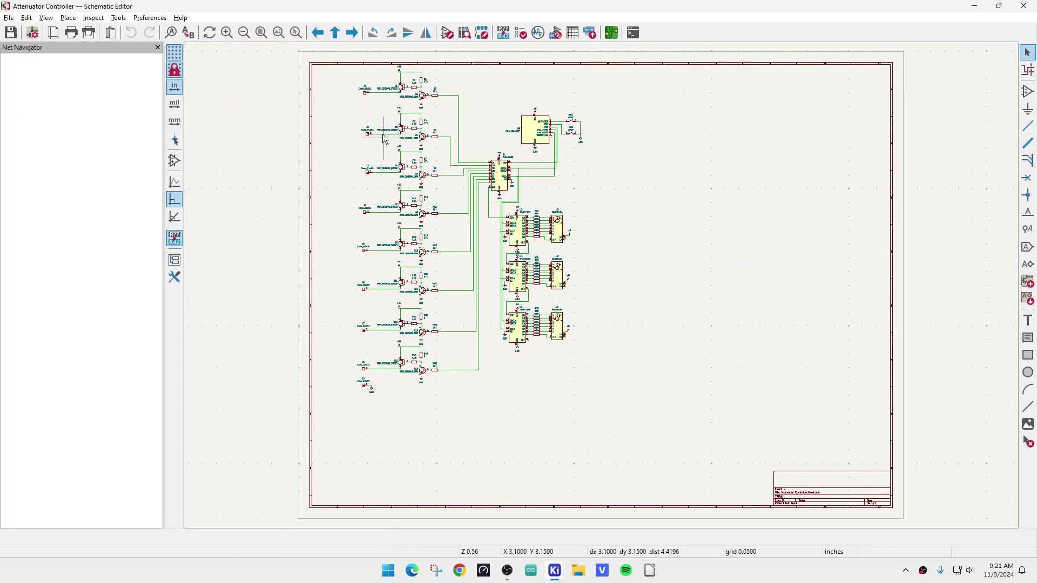
scroll(369, 64, "up", 1)
scroll(603, 287, "up", 4)
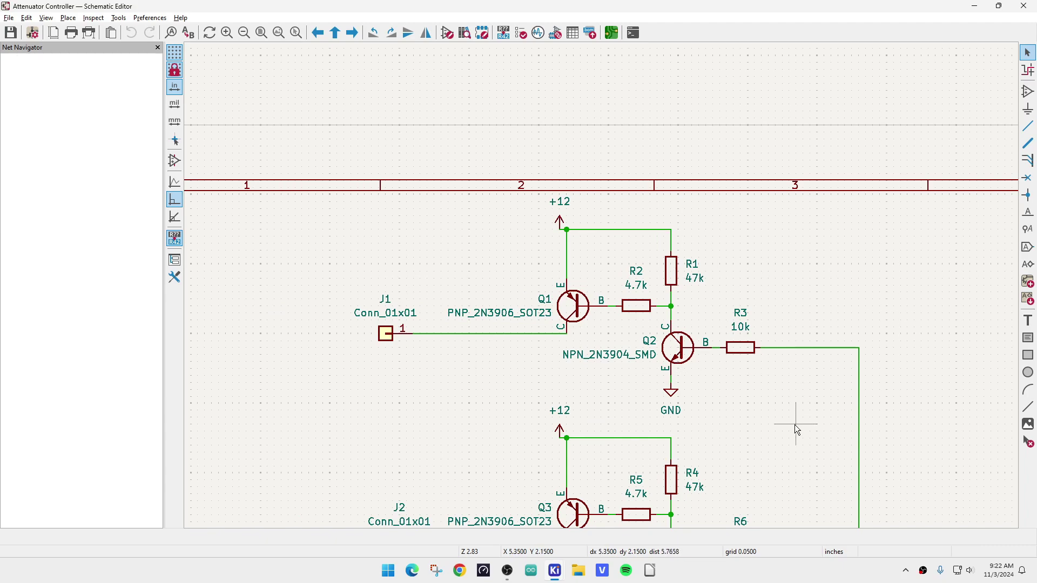
scroll(795, 424, "down", 6)
scroll(603, 288, "down", 1)
scroll(622, 408, "up", 1)
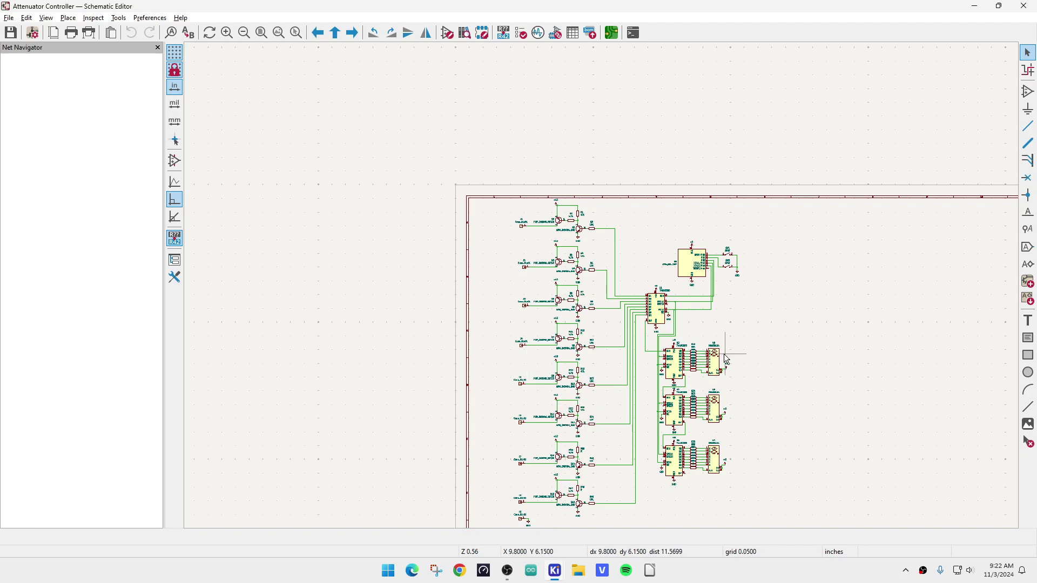
scroll(714, 346, "up", 5)
scroll(445, 129, "up", 3)
scroll(754, 309, "down", 2)
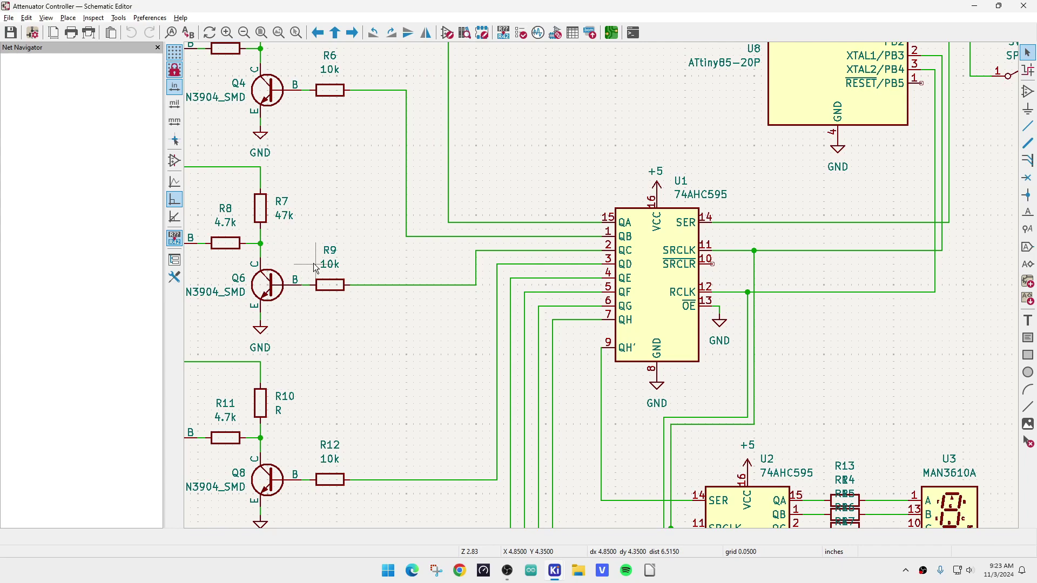
scroll(313, 263, "down", 4)
scroll(822, 181, "up", 5)
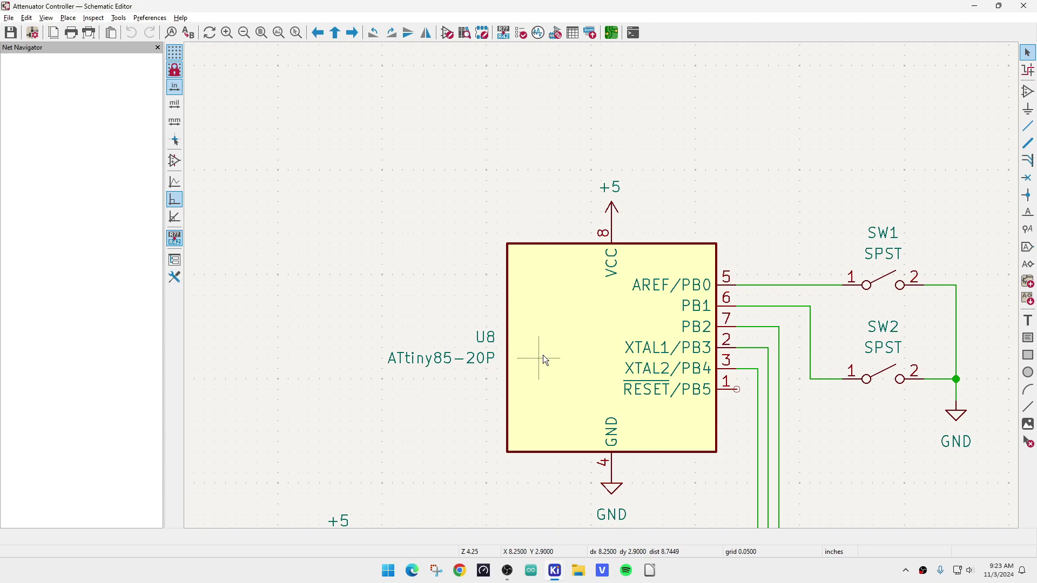
scroll(543, 355, "down", 3)
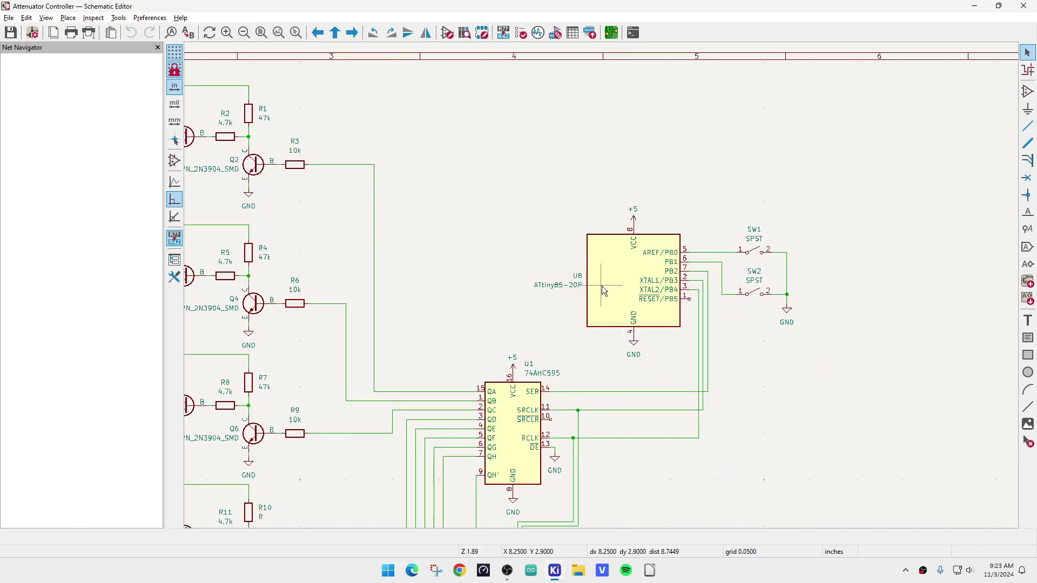
scroll(503, 461, "up", 1)
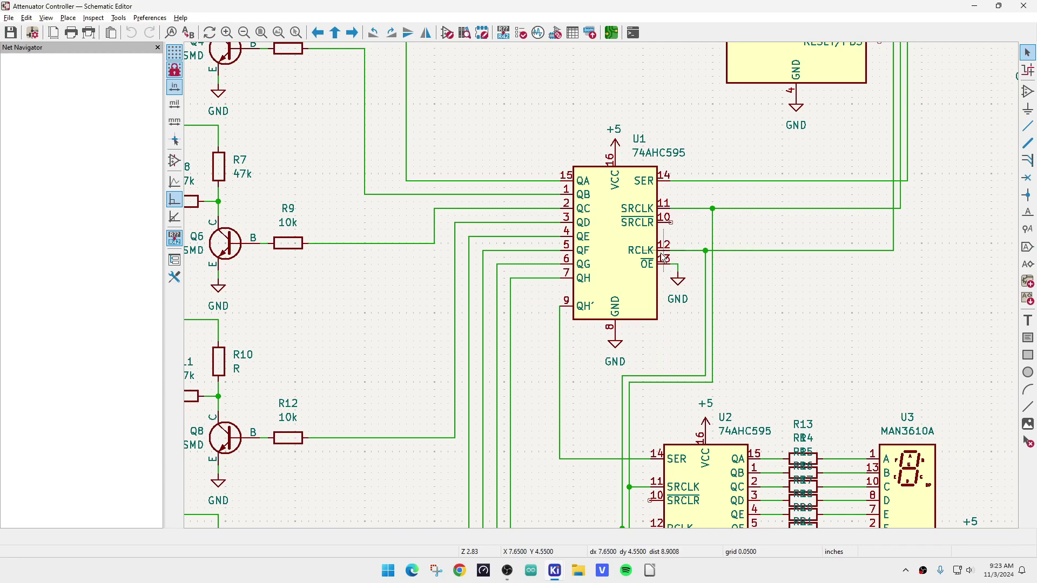
scroll(686, 221, "down", 1)
scroll(637, 218, "down", 1)
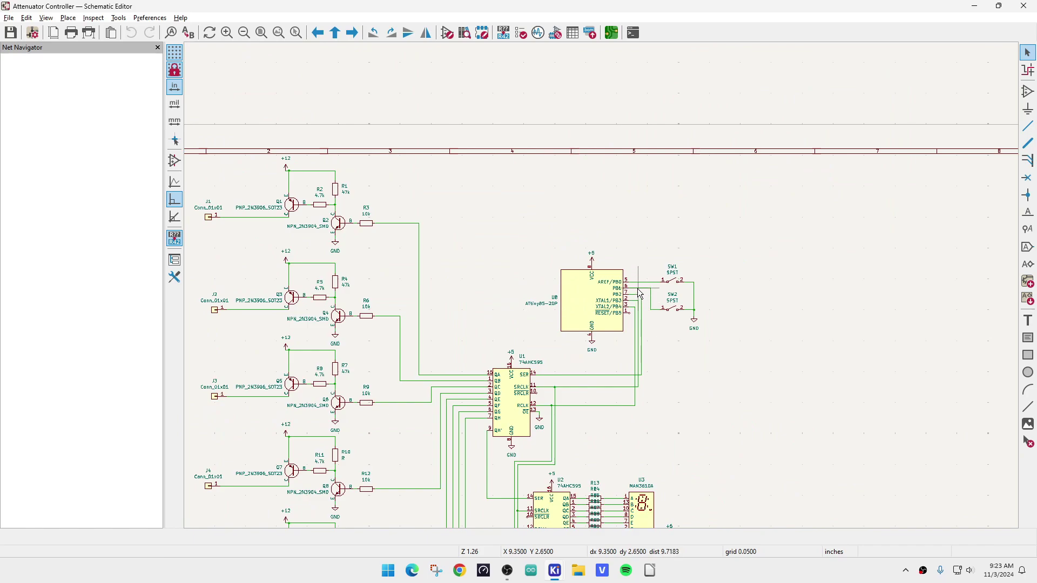
mouse_move(639, 295)
left_mouse_down()
mouse_move(638, 312)
mouse_move(650, 303)
left_mouse_up()
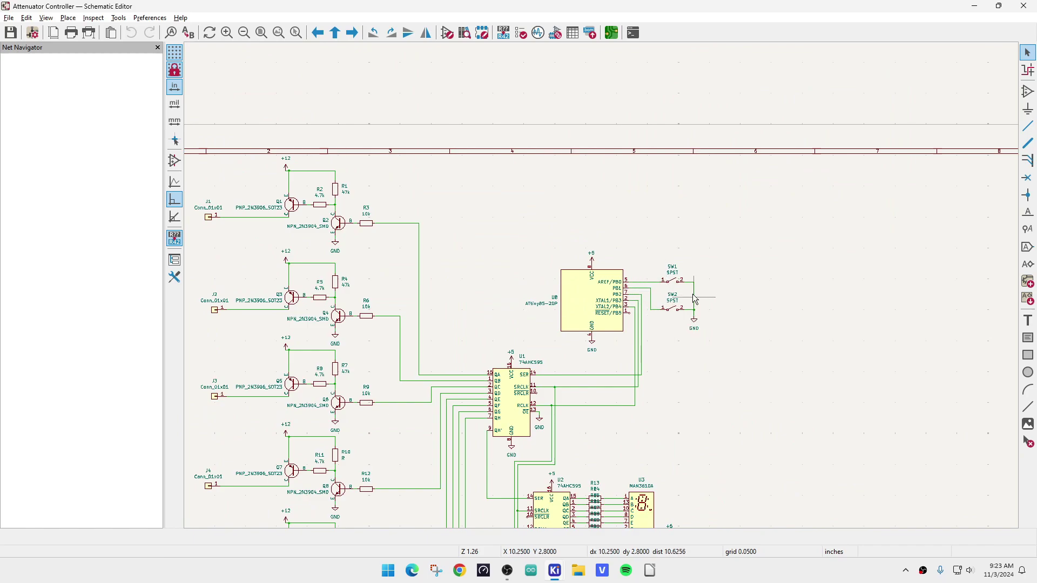
scroll(675, 275, "up", 3)
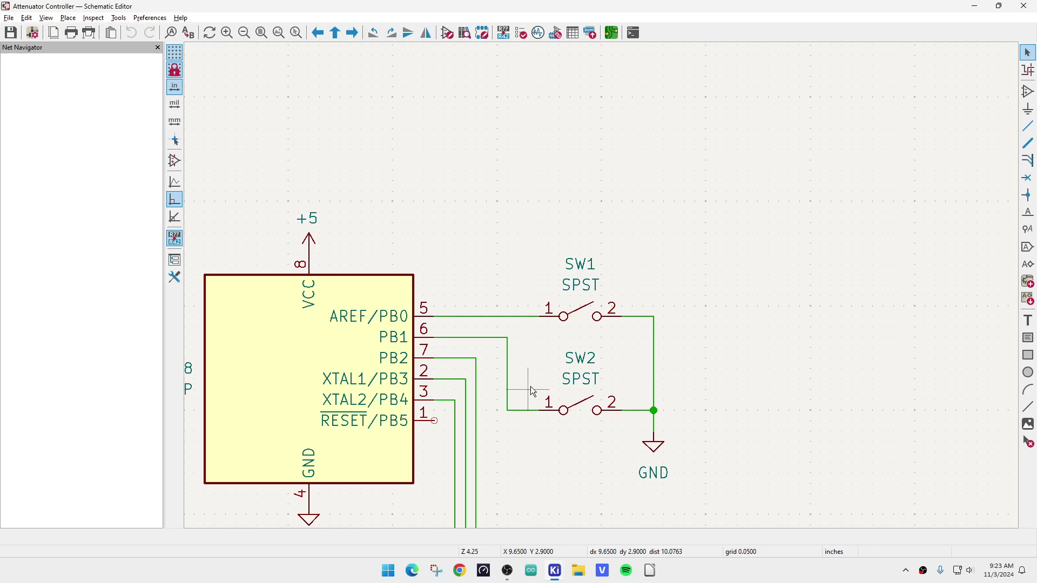
scroll(490, 379, "down", 5)
scroll(582, 375, "up", 3)
scroll(593, 306, "up", 2)
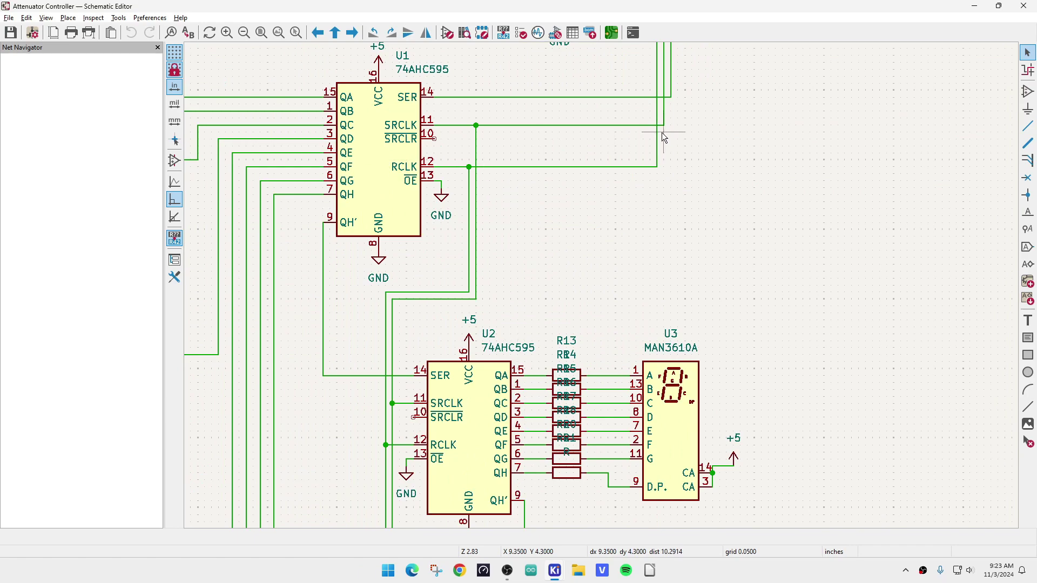
scroll(444, 264, "up", 2)
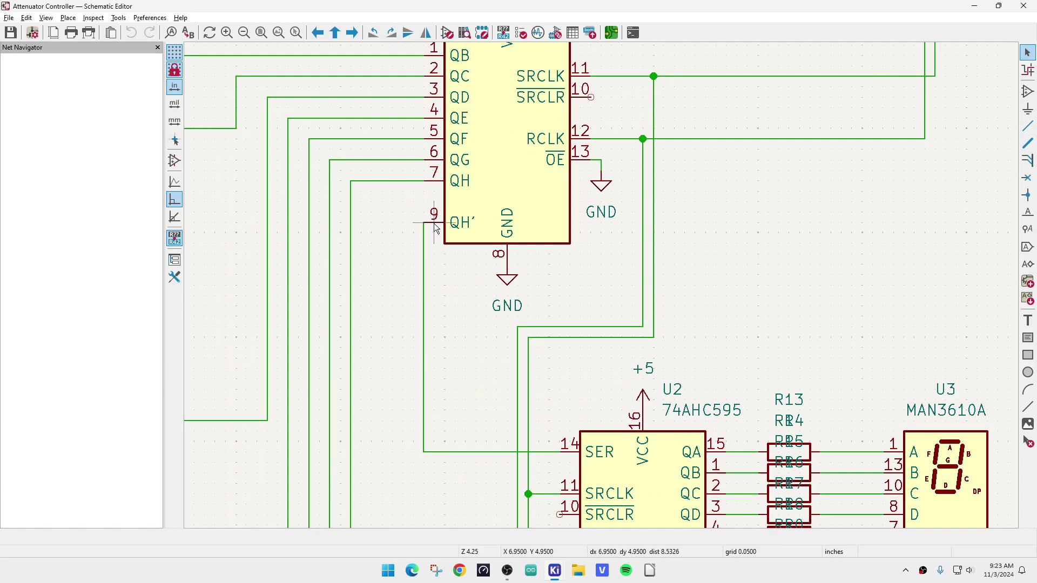
scroll(570, 425, "down", 4)
scroll(602, 286, "up", 4)
scroll(591, 265, "down", 6)
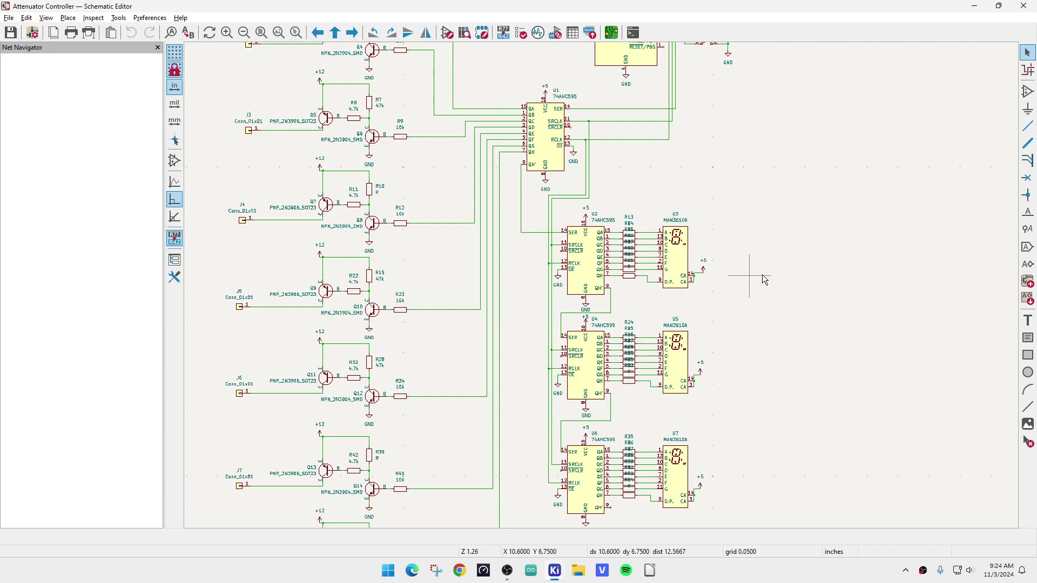
scroll(737, 371, "up", 2)
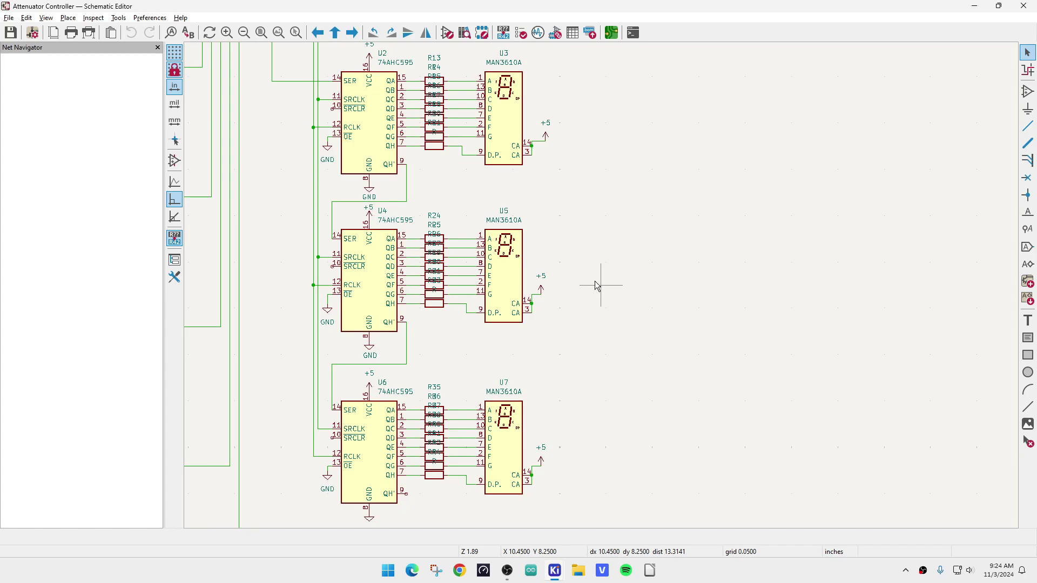
scroll(604, 291, "up", 3)
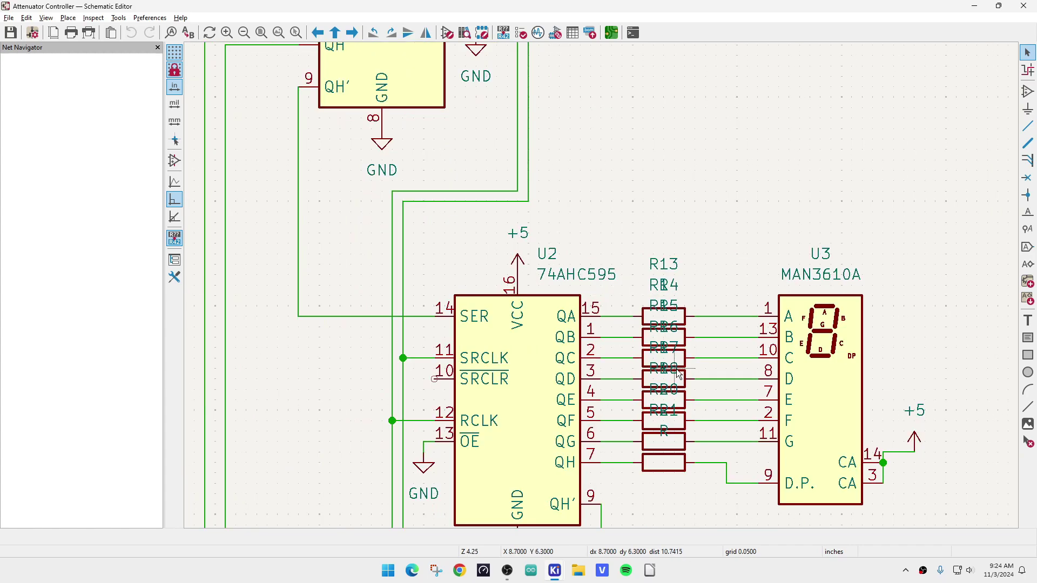
scroll(603, 291, "down", 2)
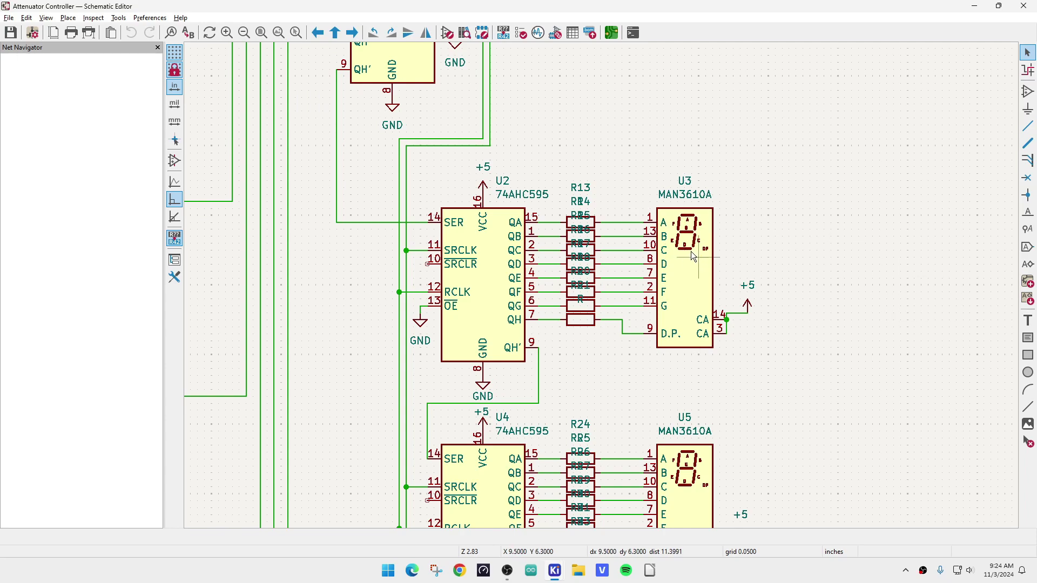
scroll(691, 251, "down", 5)
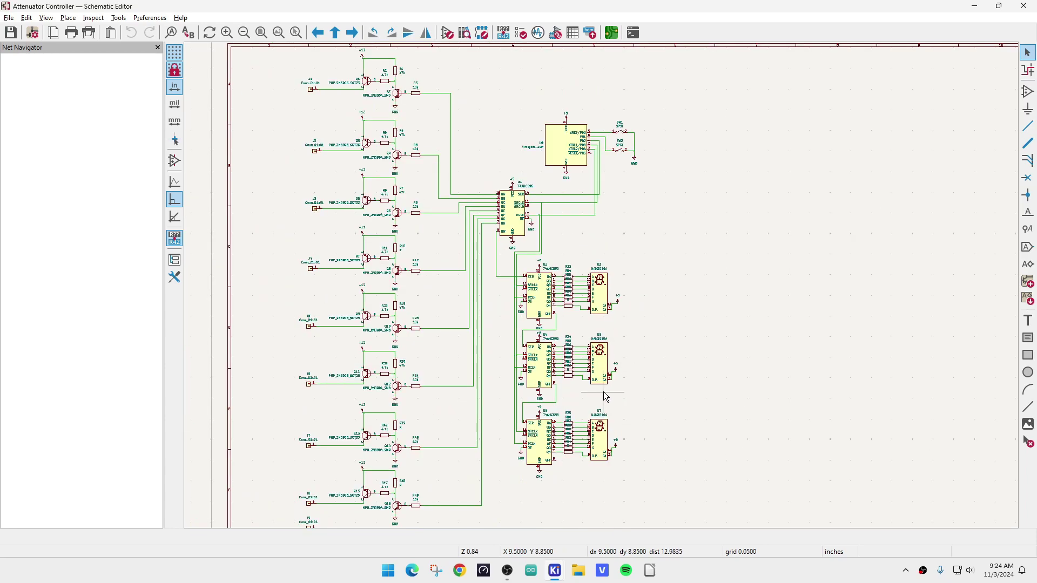
scroll(606, 397, "up", 2)
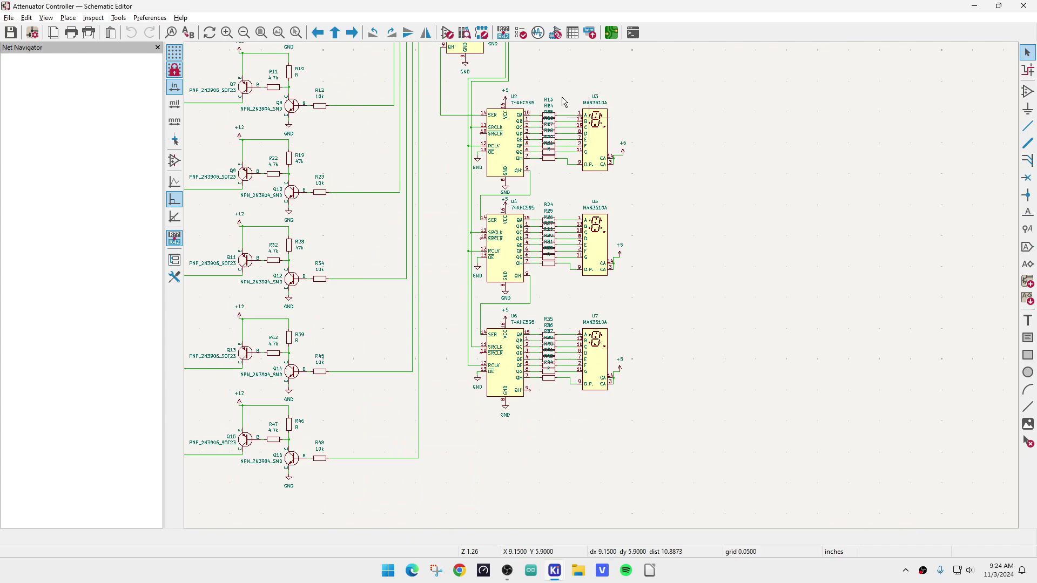
scroll(492, 335, "down", 2)
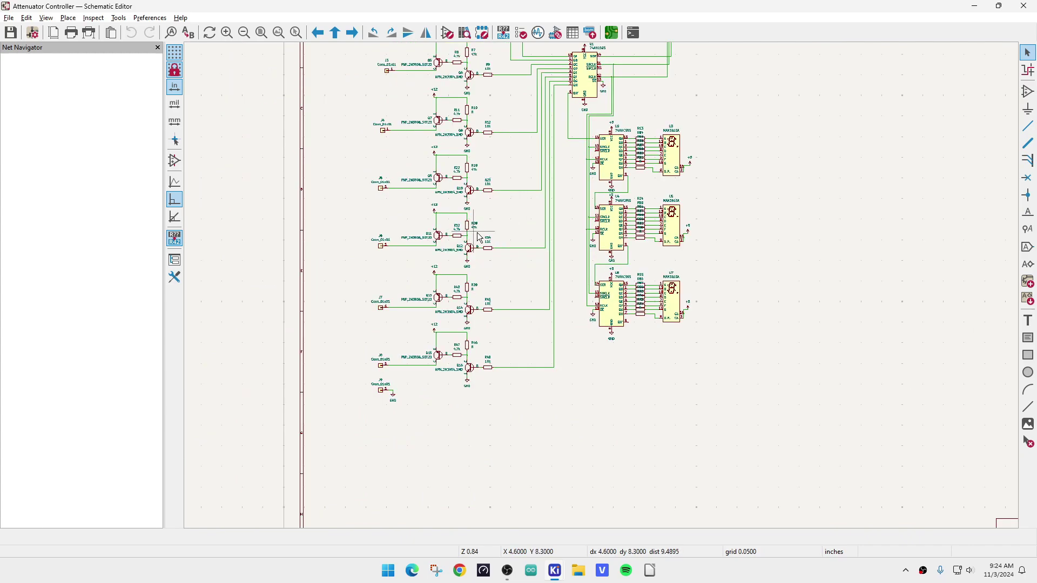
scroll(438, 245, "down", 1)
scroll(666, 274, "up", 4)
scroll(666, 274, "down", 6)
scroll(657, 193, "up", 6)
scroll(769, 262, "down", 3)
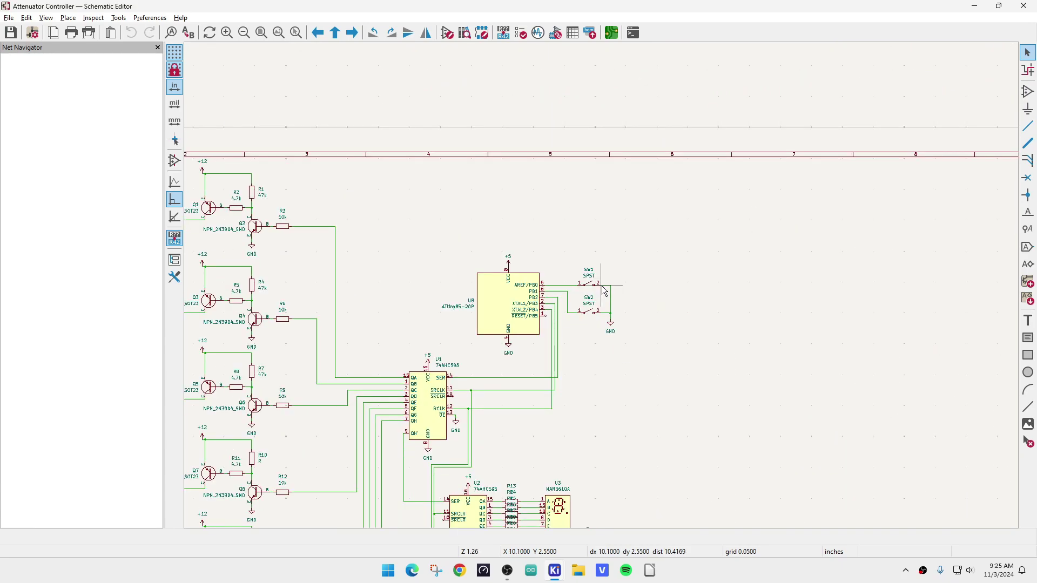
Open the board in the PCB Editor and zoom around U3/U5/U7, U8 and the switches.
left_click(613, 33)
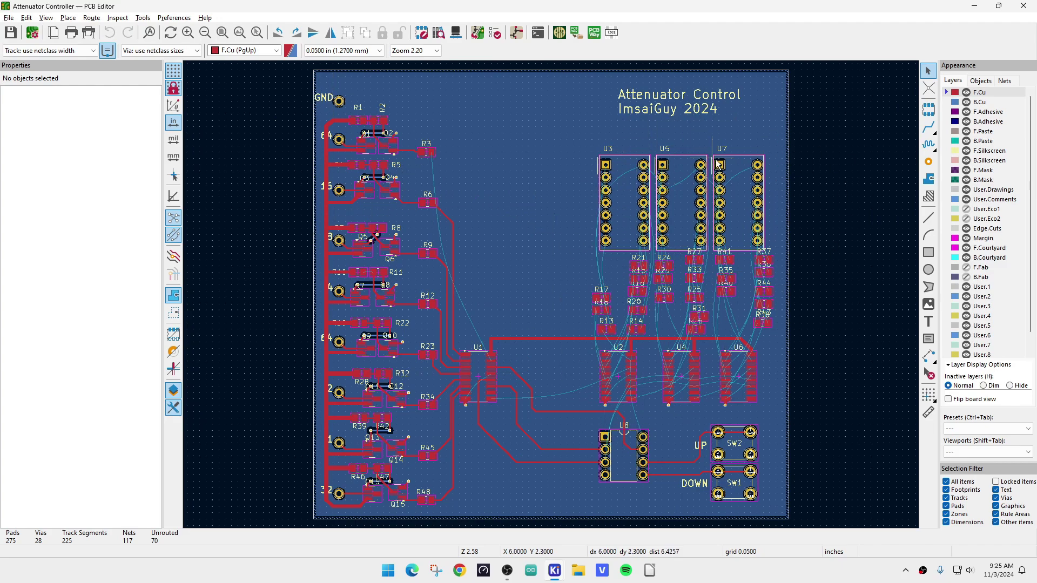
scroll(713, 180, "up", 2)
scroll(554, 303, "up", 1)
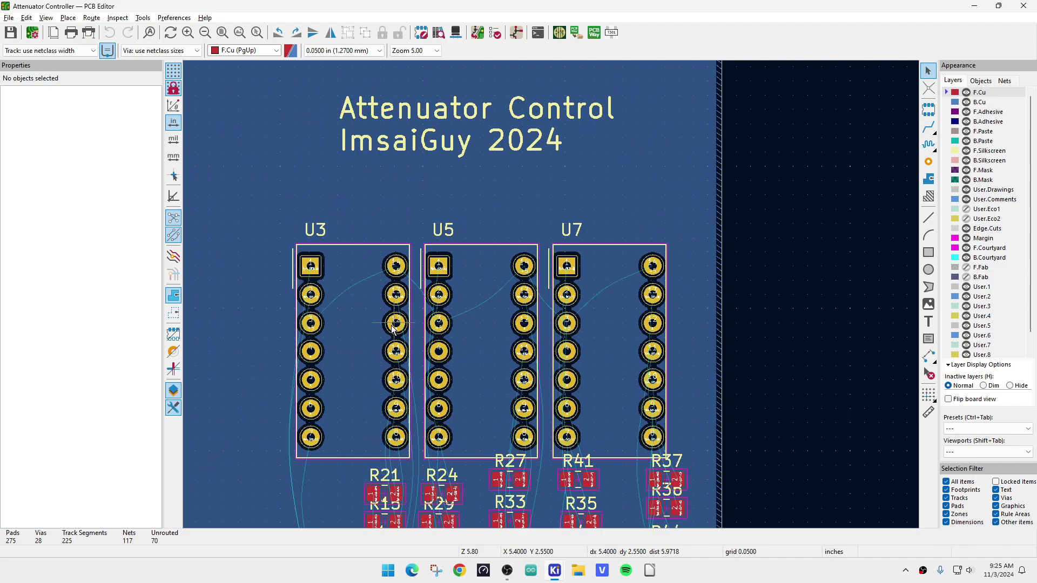
scroll(394, 329, "down", 3)
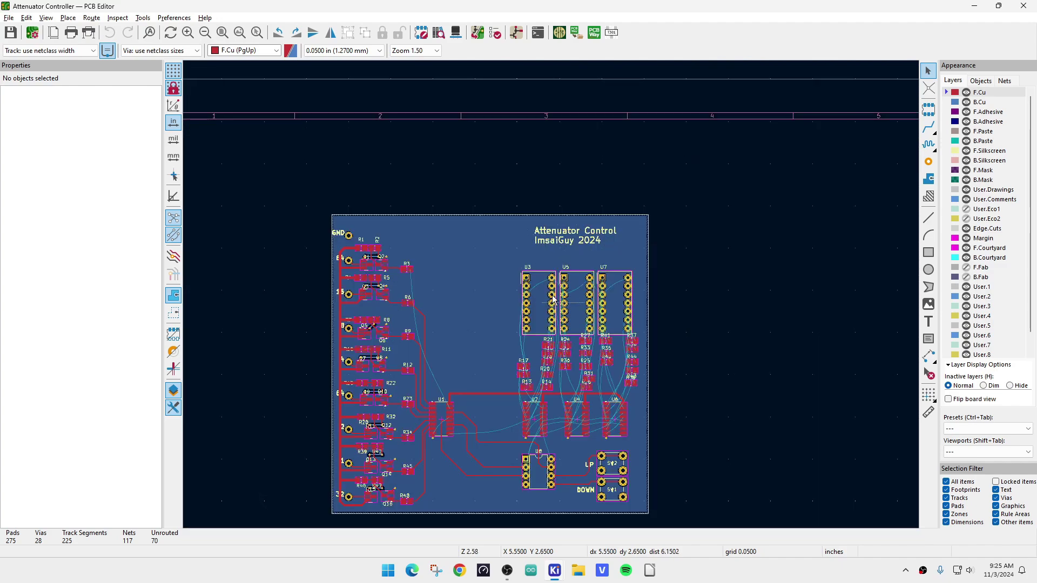
scroll(564, 301, "up", 2)
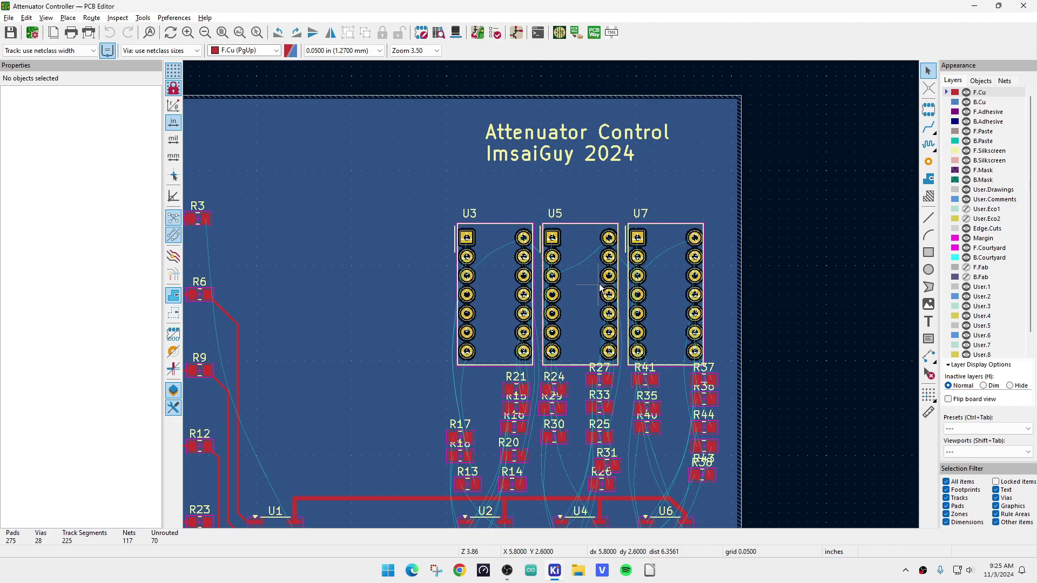
scroll(619, 319, "down", 2)
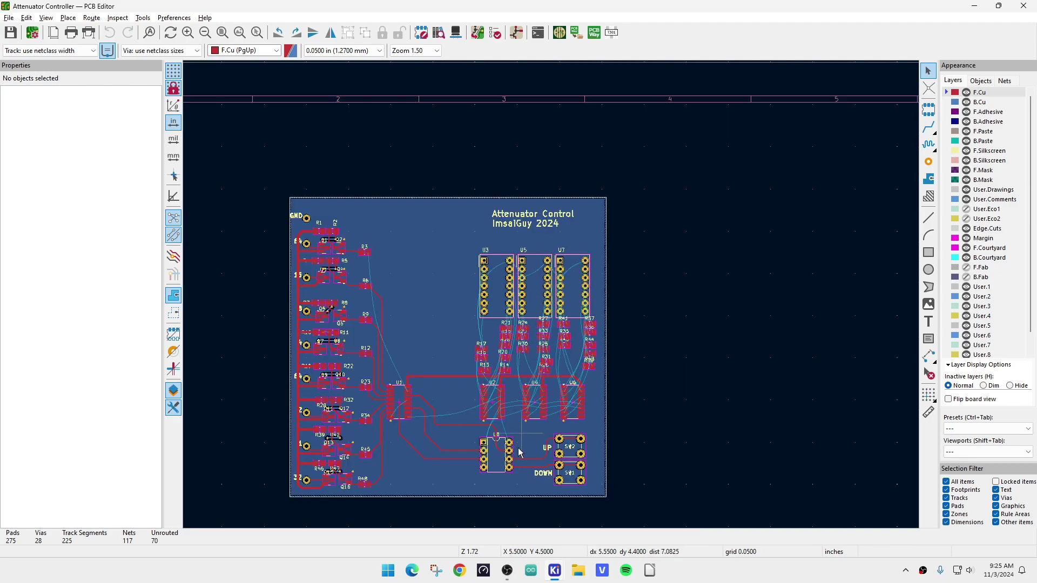
scroll(532, 463, "up", 1)
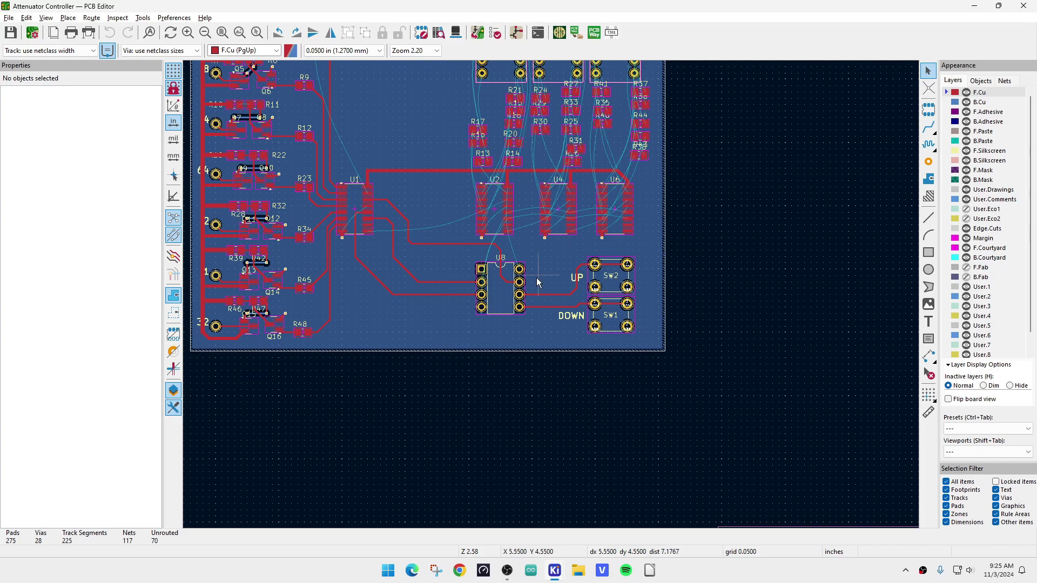
scroll(428, 208, "down", 2)
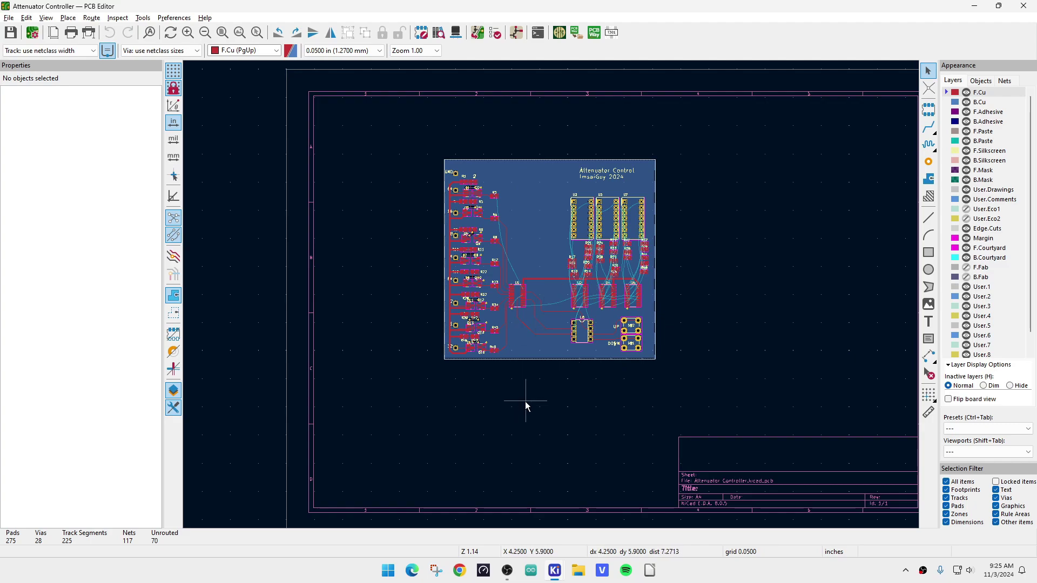
scroll(542, 398, "up", 1)
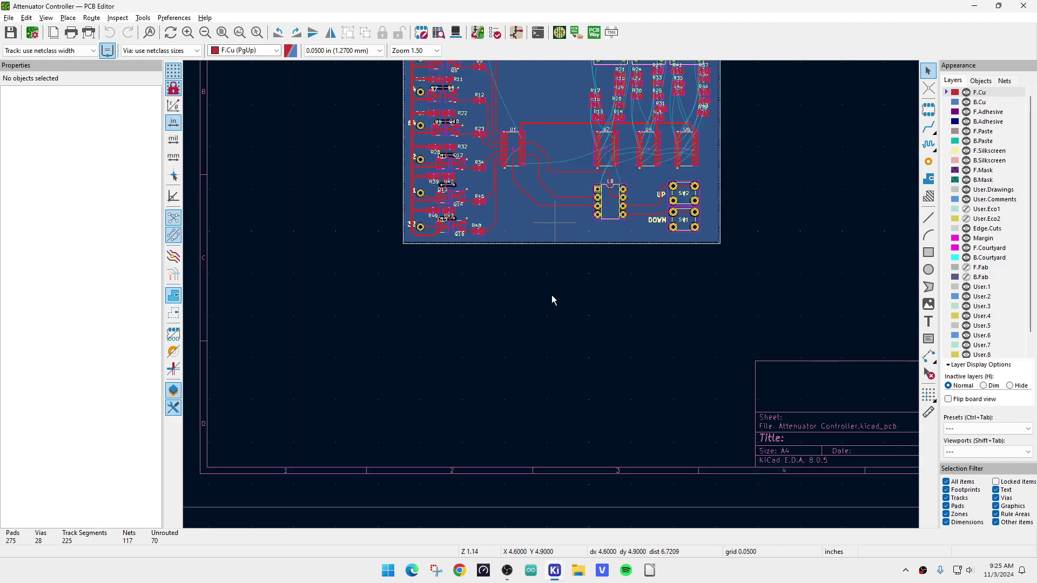
scroll(552, 300, "down", 1)
scroll(553, 301, "up", 1)
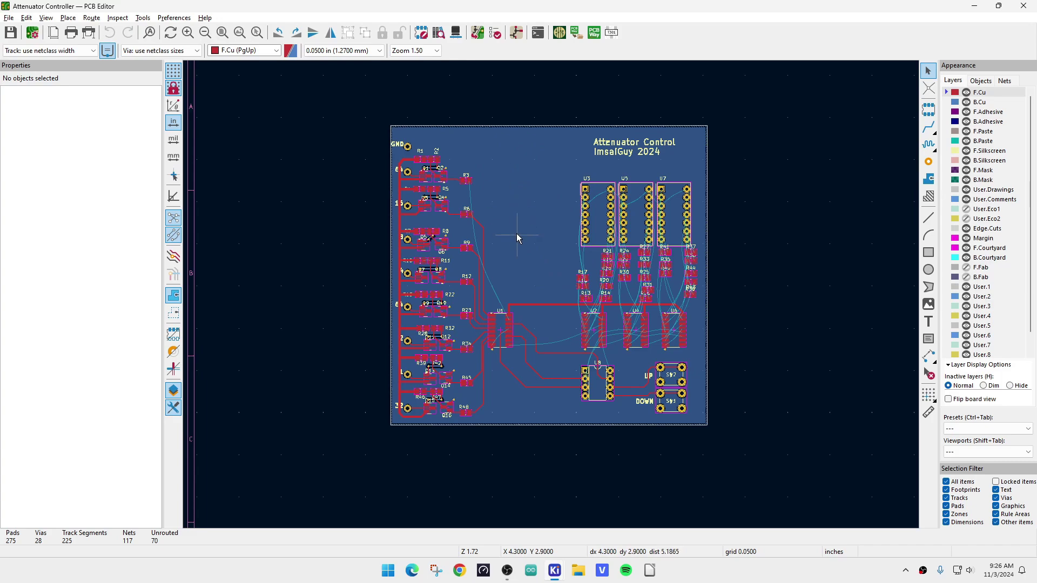
key("F1")
key("F1")
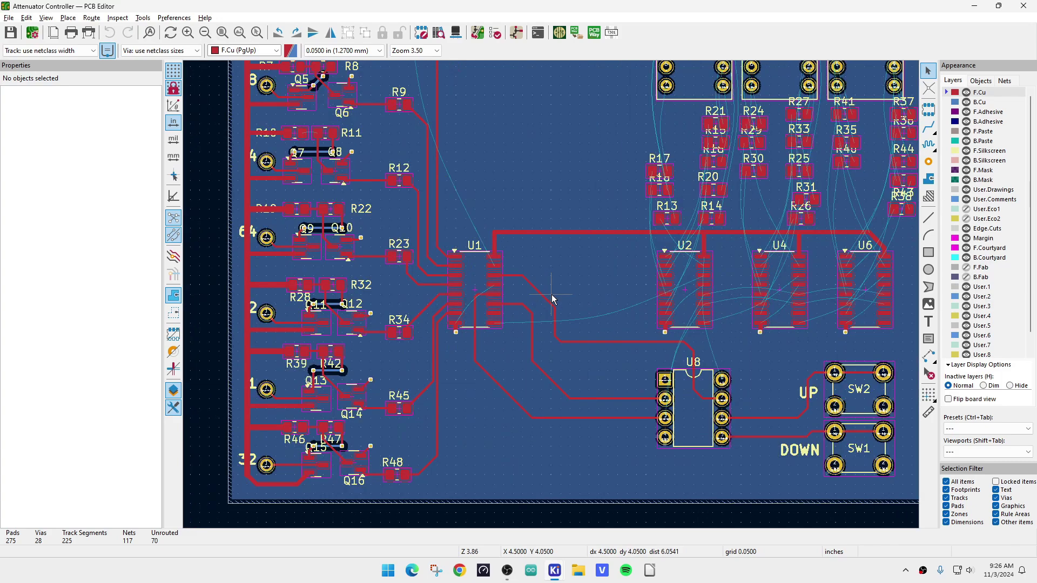
key("F2")
key("F2")
key("F1")
key("F1")
key("F1")
key("F1")
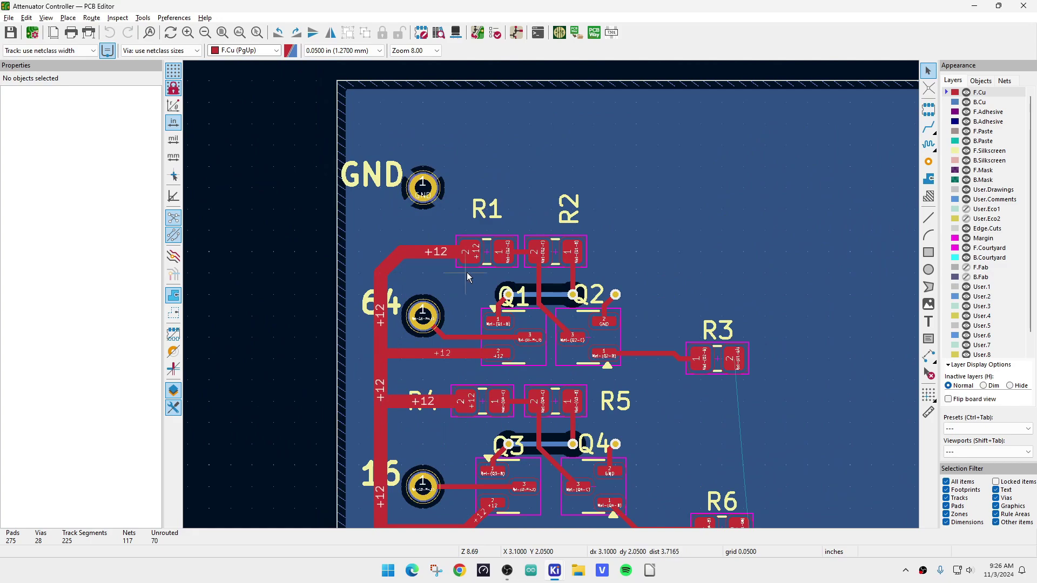
key("F2")
key("F2")
key("F2")
key("F2")
key("F2")
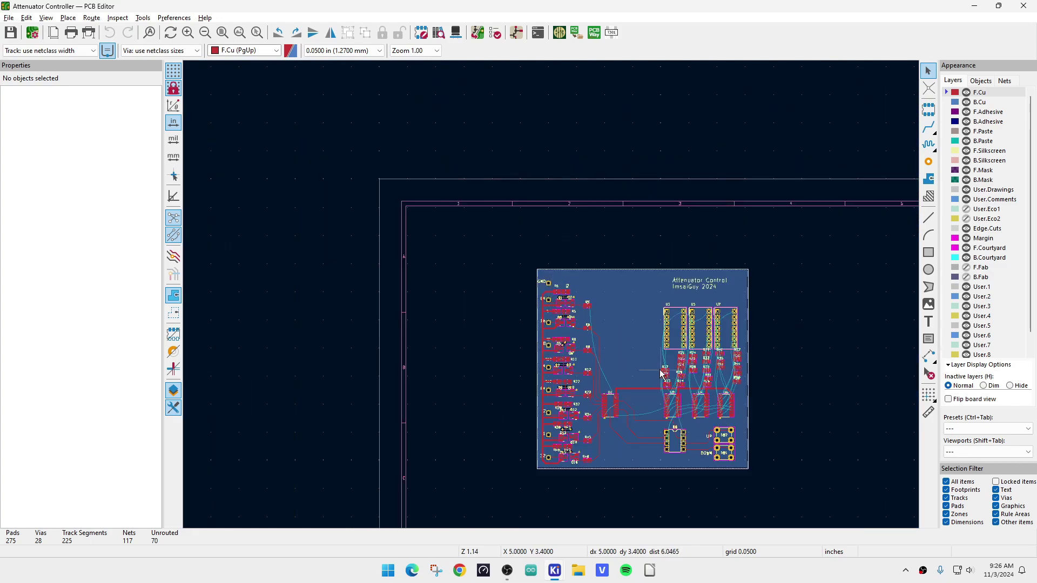
key("F1")
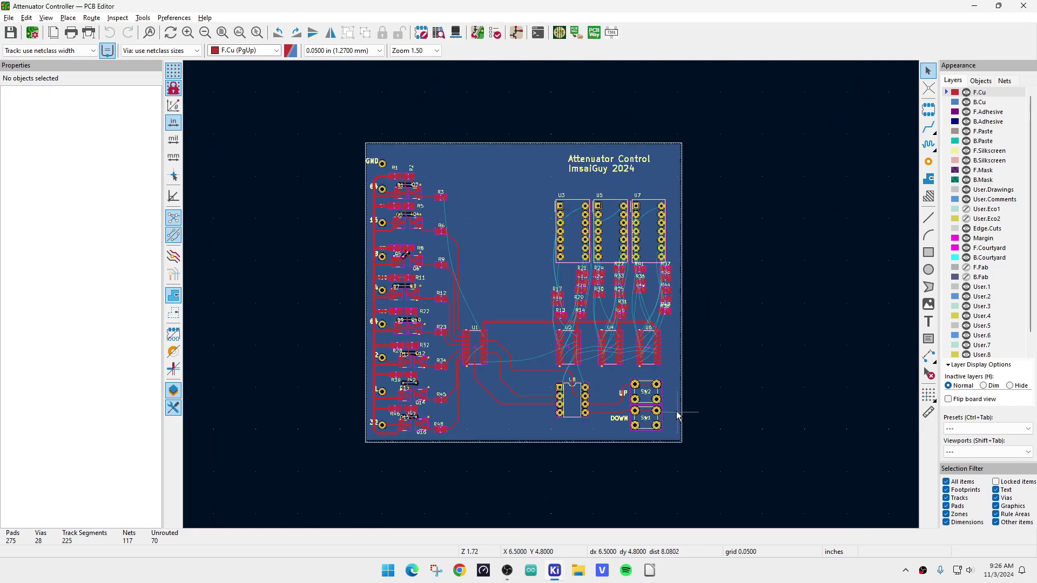
key("F1")
key("F1")
key("F1")
key("F1")
key("F1")
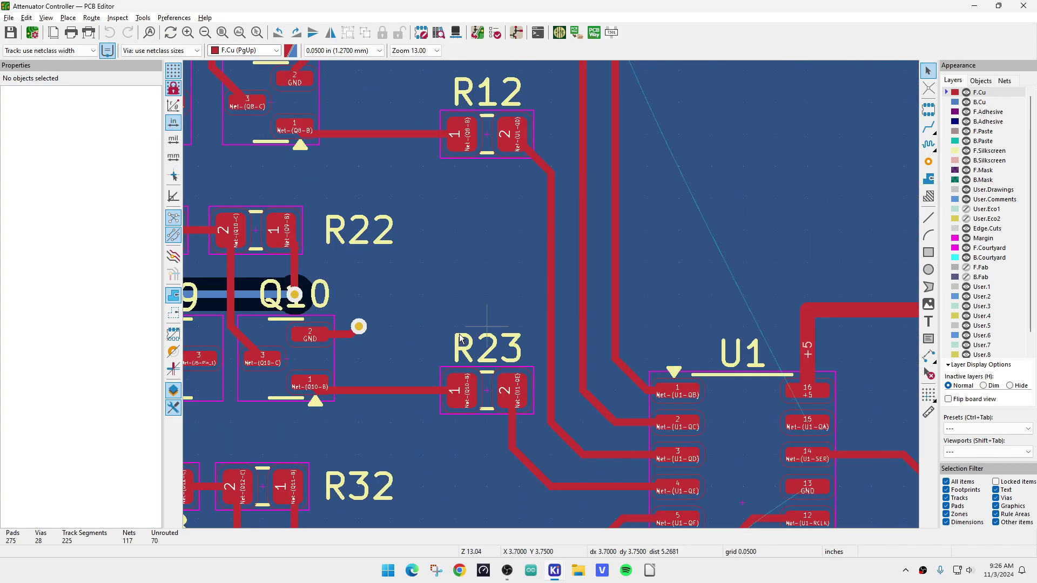
key("F1")
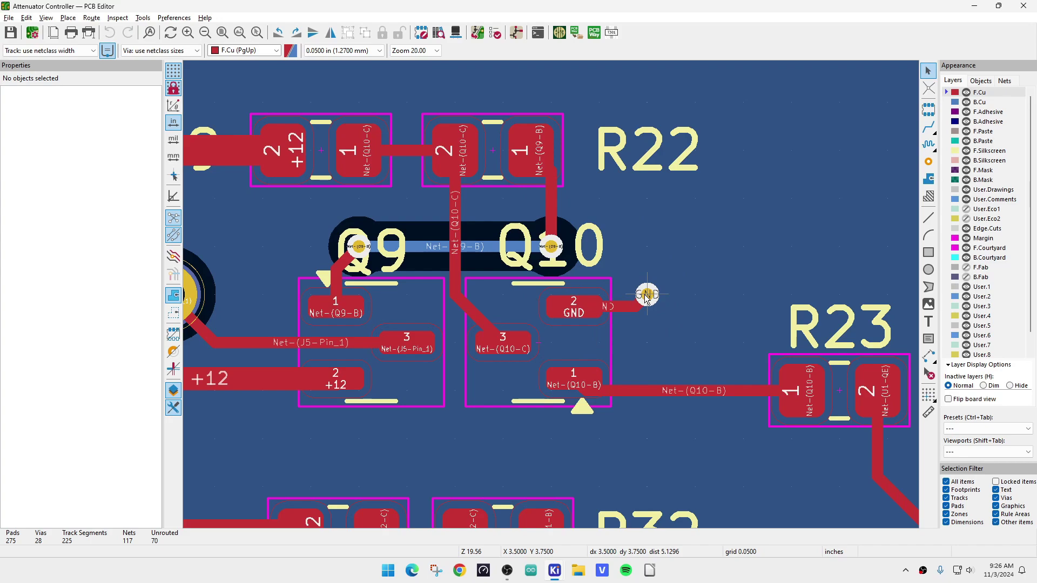
key("F2")
key("F2")
key("F2")
key("F2")
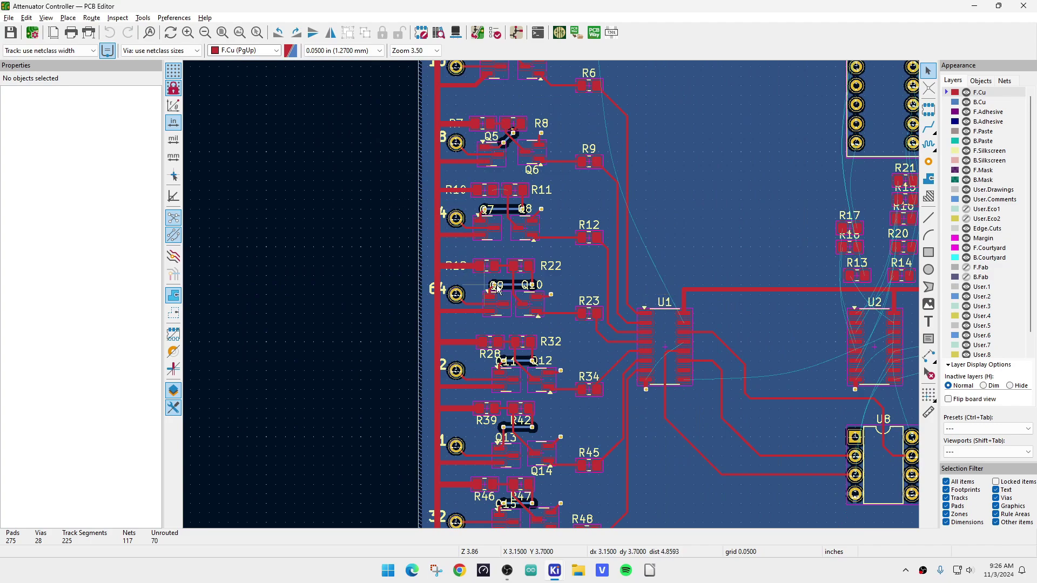
scroll(552, 296, "down", 3)
scroll(552, 296, "down", 2)
scroll(552, 296, "up", 5)
scroll(552, 295, "up", 2)
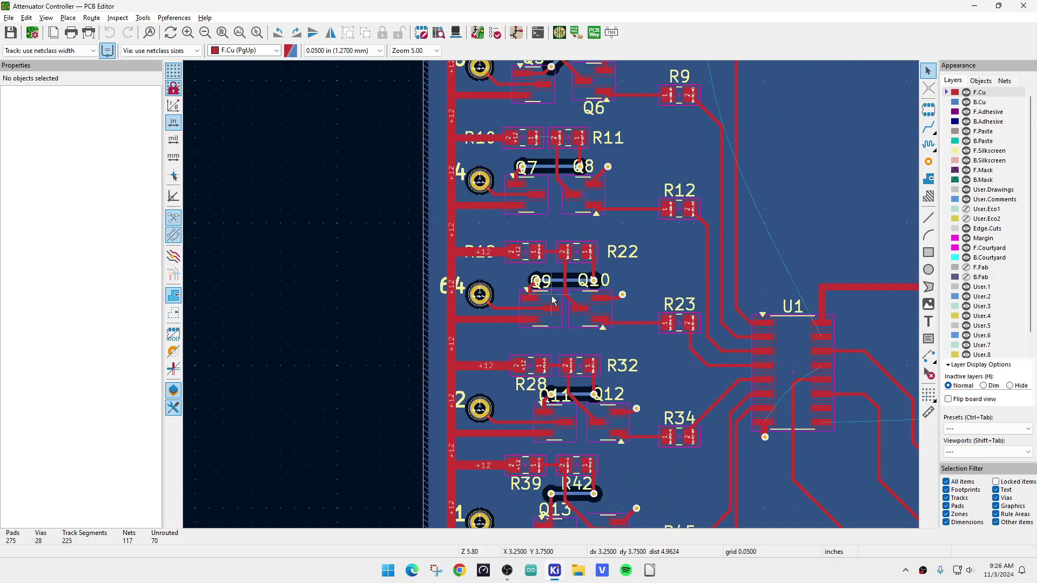
scroll(552, 295, "down", 6)
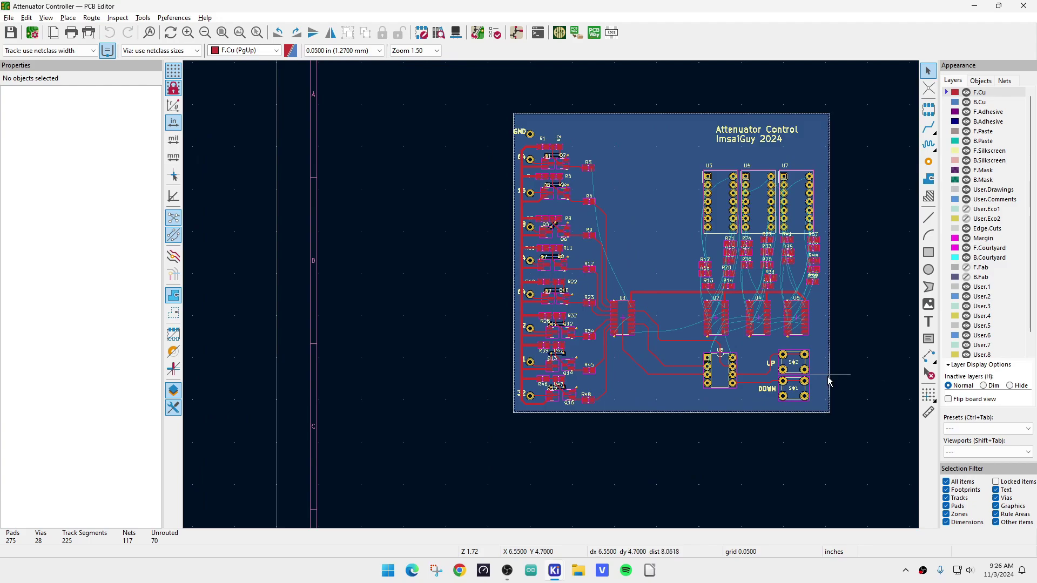
scroll(829, 380, "up", 3)
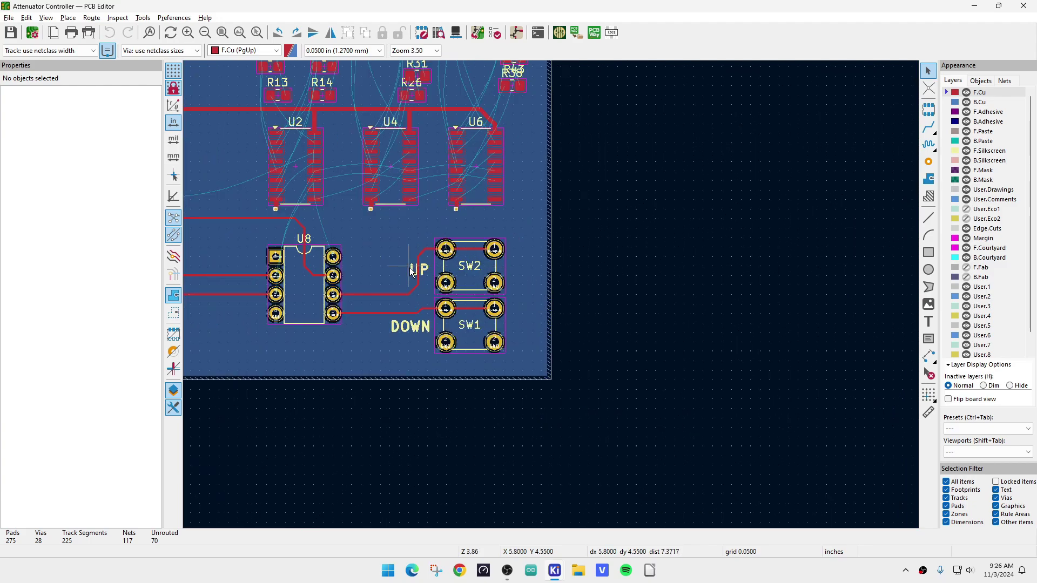
scroll(343, 220, "up", 1)
scroll(323, 188, "up", 2)
scroll(481, 313, "down", 2)
scroll(396, 378, "up", 2)
scroll(618, 278, "up", 3)
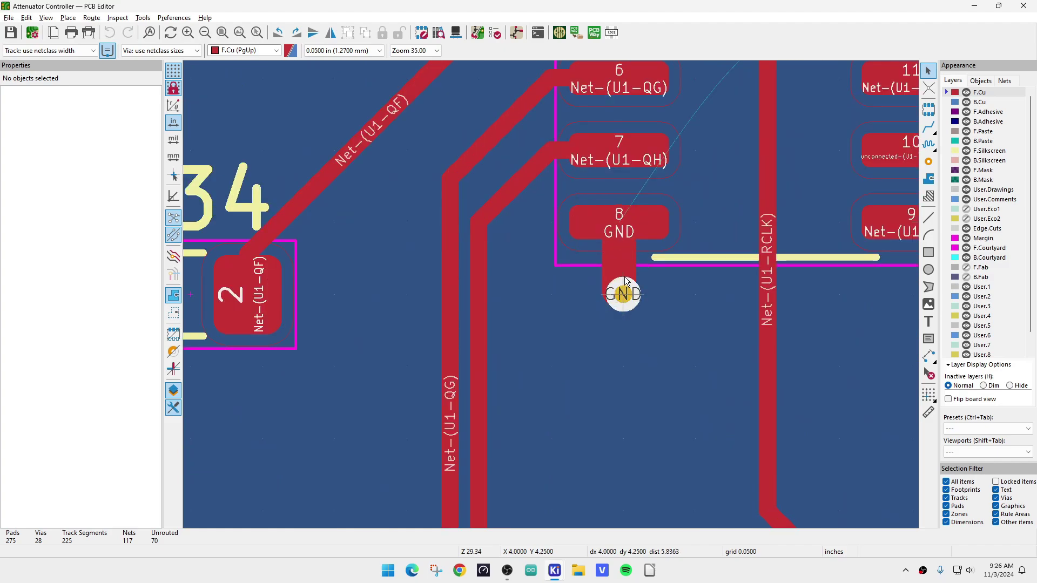
scroll(625, 281, "down", 4)
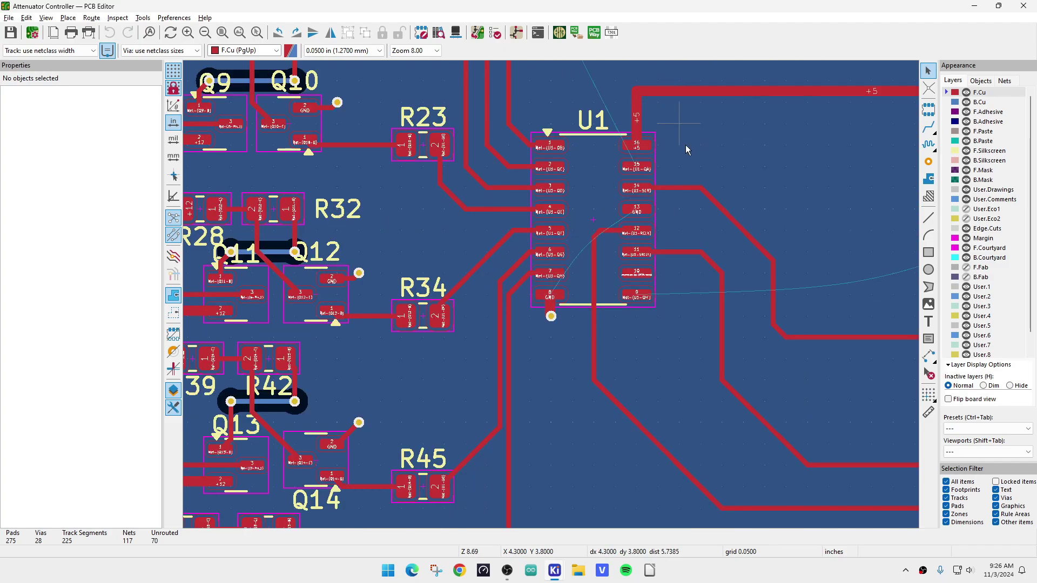
scroll(549, 301, "down", 1)
scroll(552, 295, "down", 1)
scroll(552, 295, "up", 1)
scroll(552, 295, "up", 2)
scroll(550, 280, "down", 2)
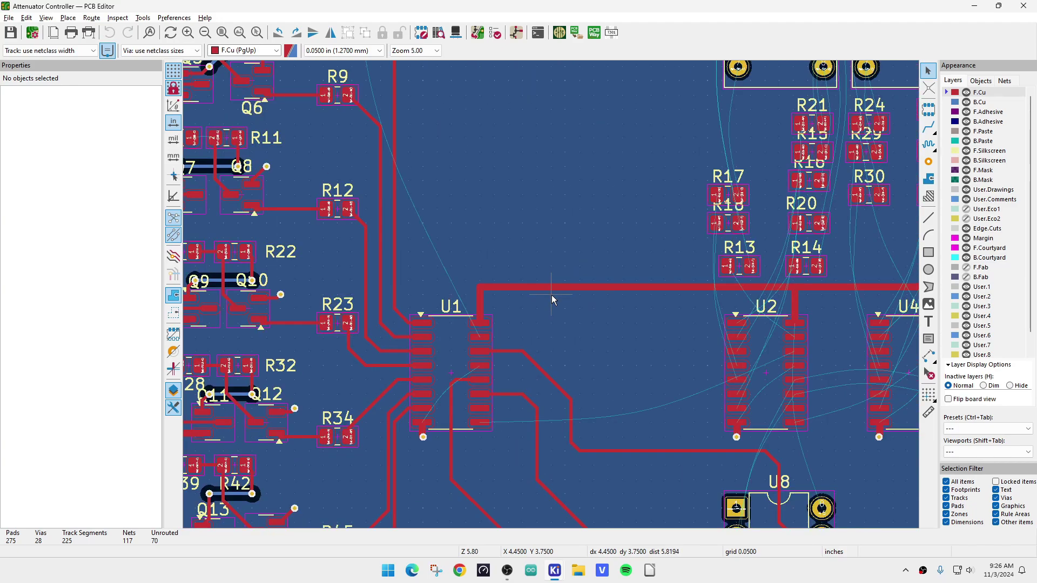
scroll(552, 295, "down", 3)
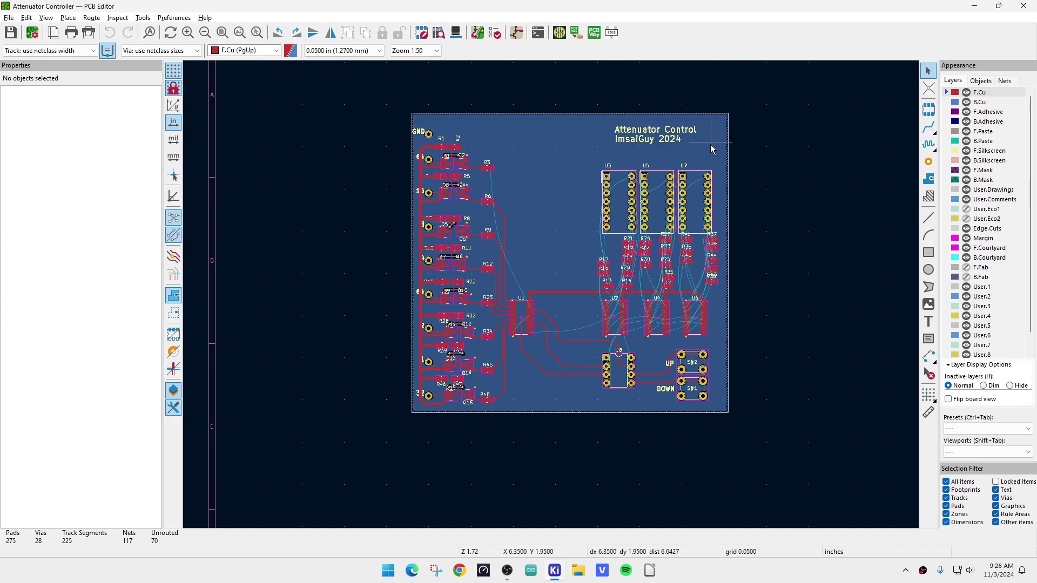
scroll(516, 318, "up", 2)
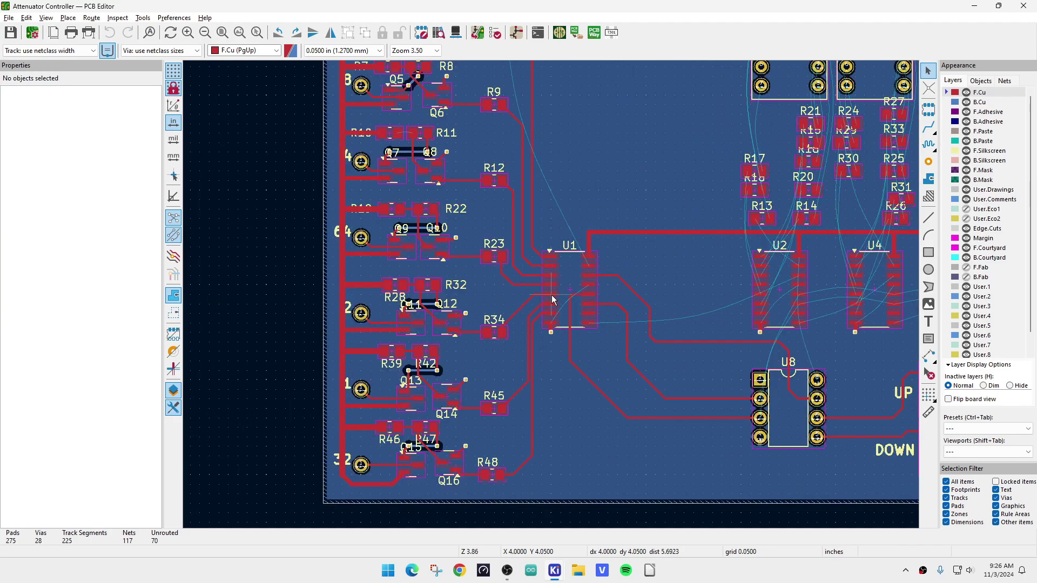
scroll(552, 300, "down", 2)
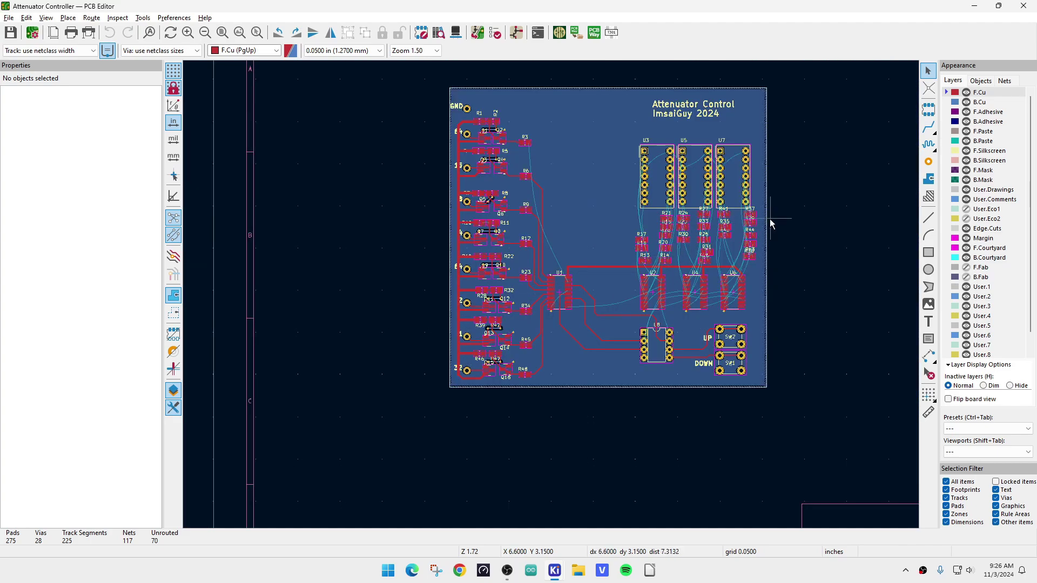